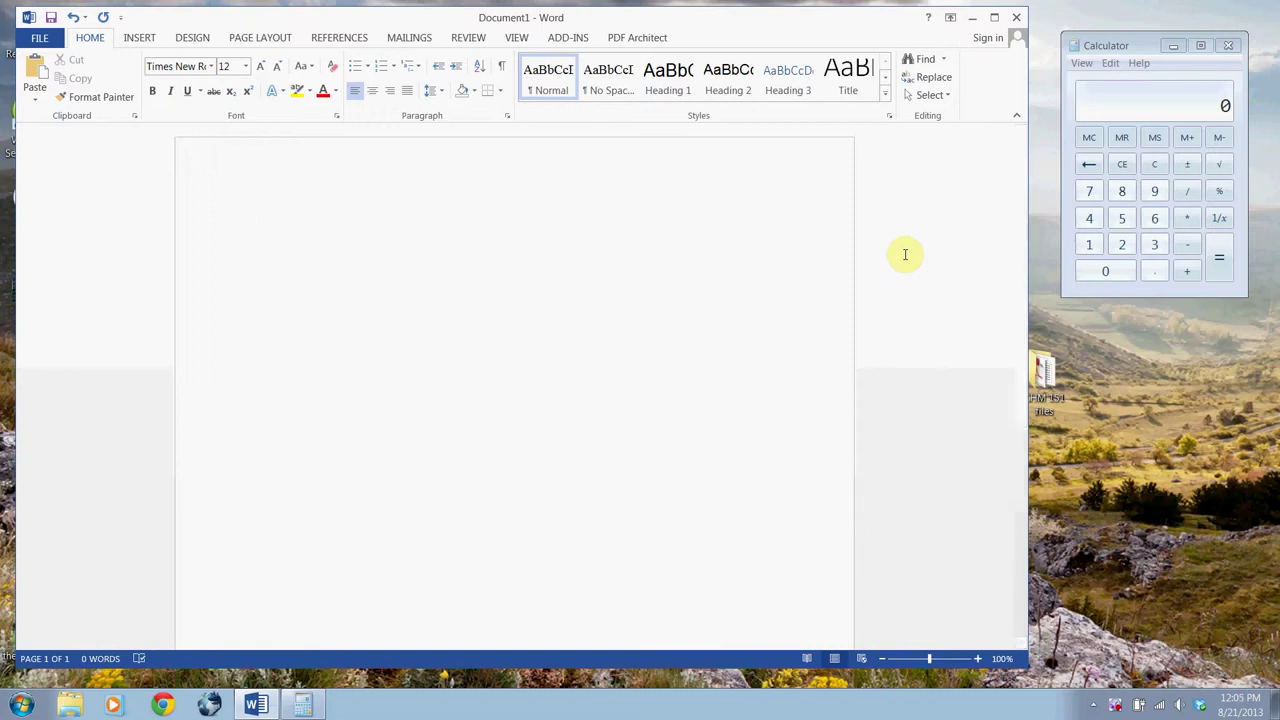
- Type 2+6/3 in Word with two workings: 2+2 giving 4, and 2+6=8, 8/3= 2.667
text(2+6/3)
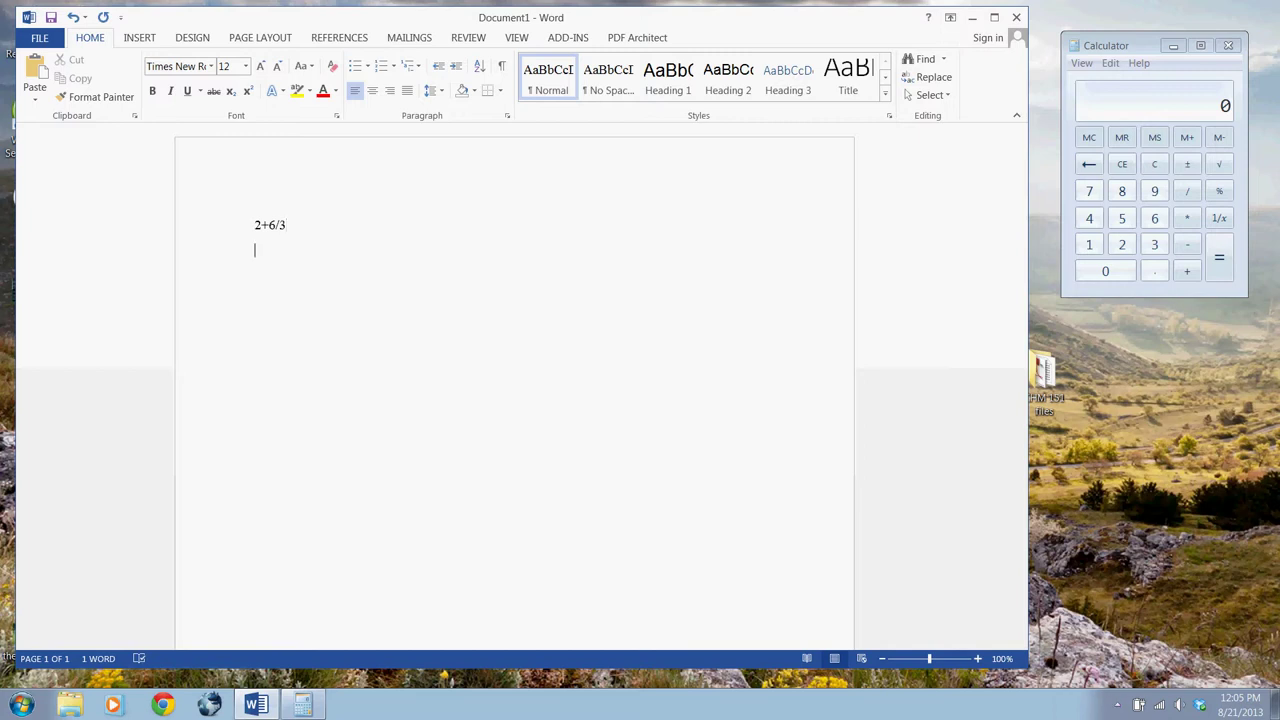
text(2+)
text(2 )
text(4)
key(Return)
text(2+6=8)
key(Return)
text(8)
text(/3)
text(= )
text(2.66)
text(7)
- Enter 2+6/3 left to right in Calculator, showing 2.6667
click(1121, 245)
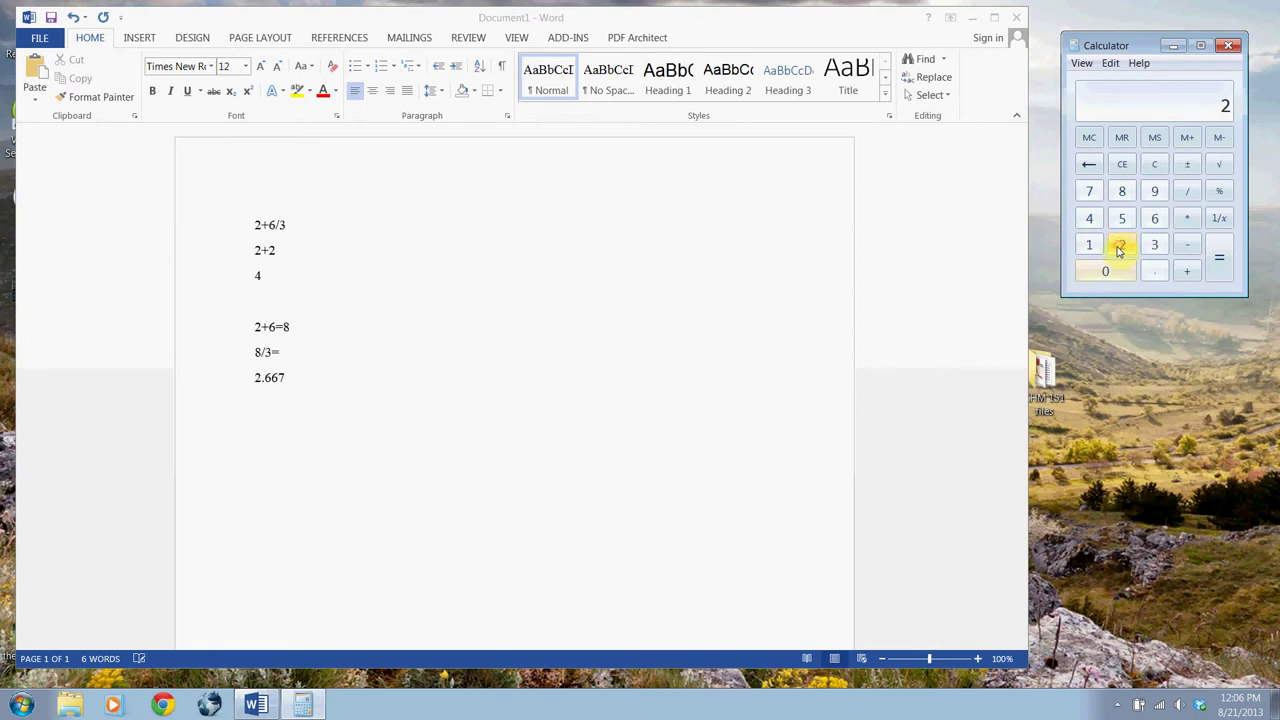
click(1186, 274)
click(1154, 218)
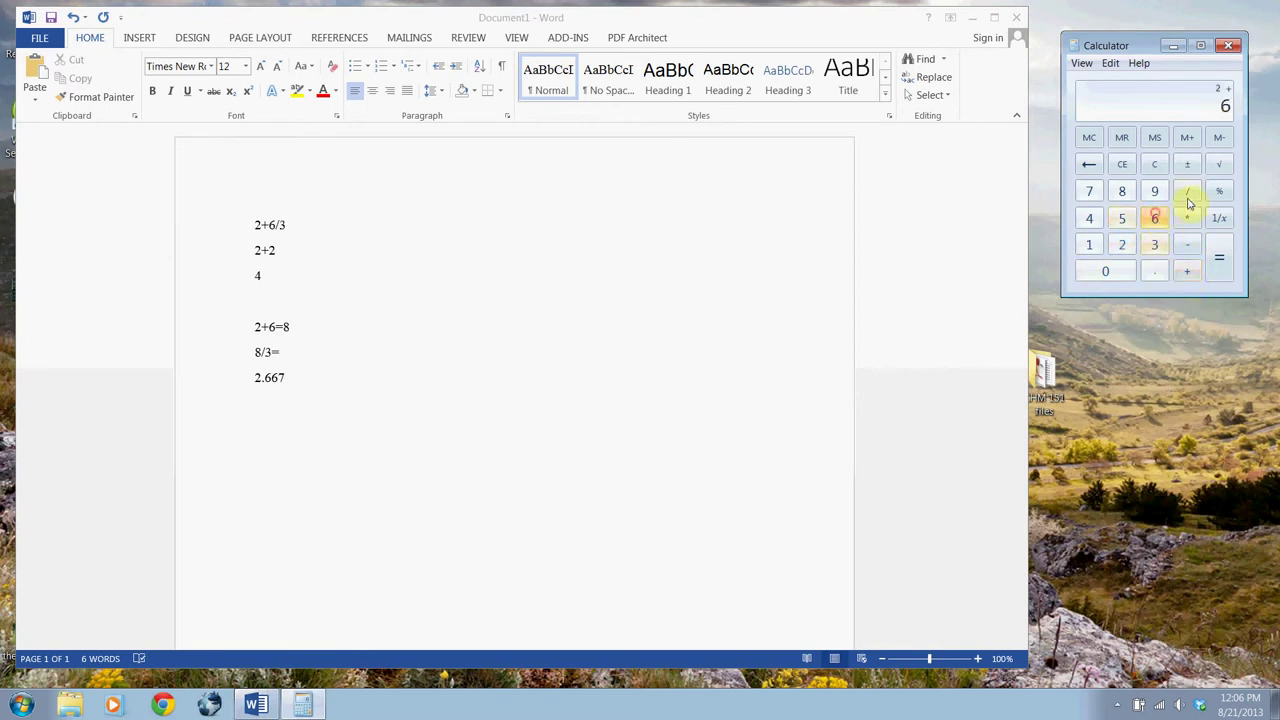
click(1186, 191)
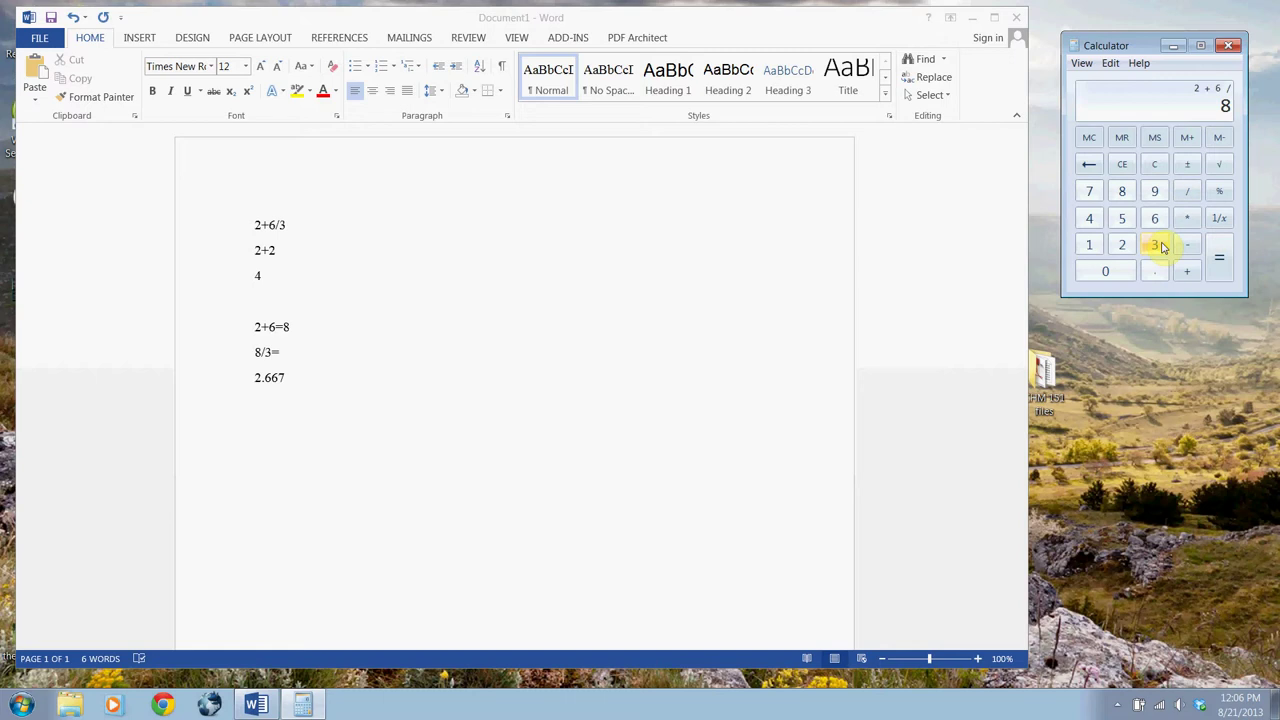
click(1160, 246)
click(1200, 274)
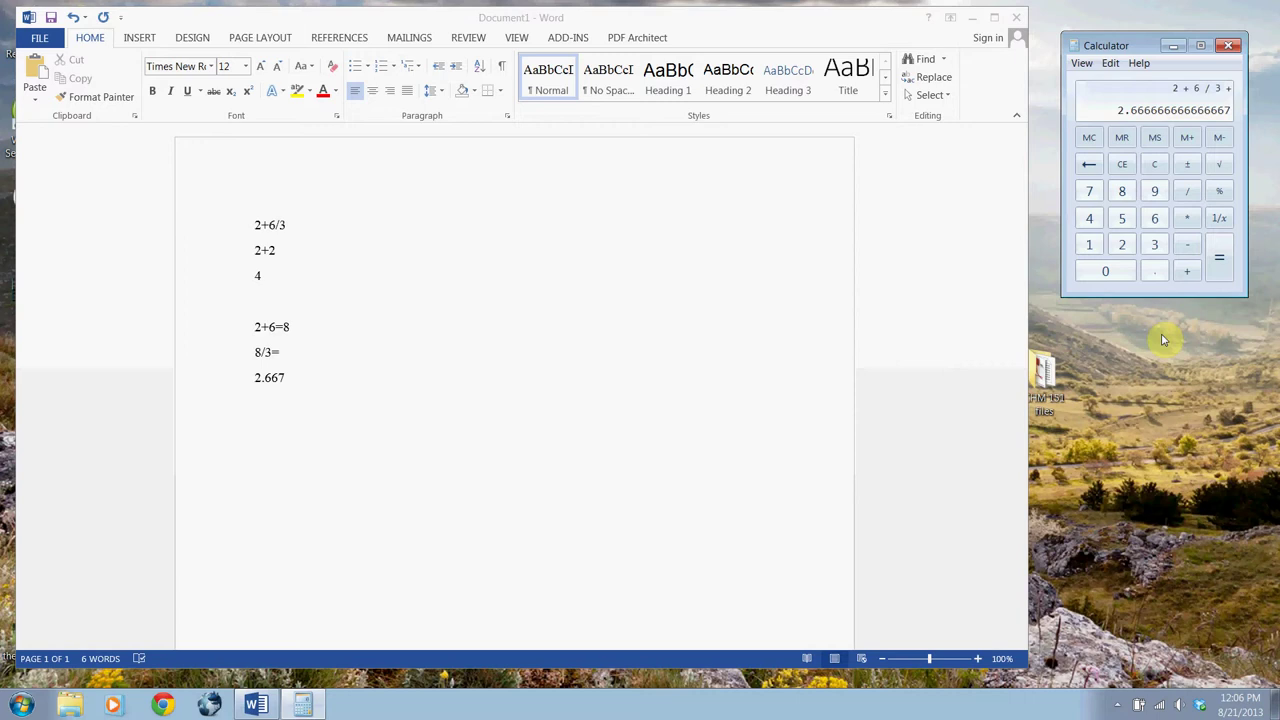
- Clear the calculator and compute 6/3+2 to get 4
click(1154, 164)
click(1154, 218)
click(1187, 191)
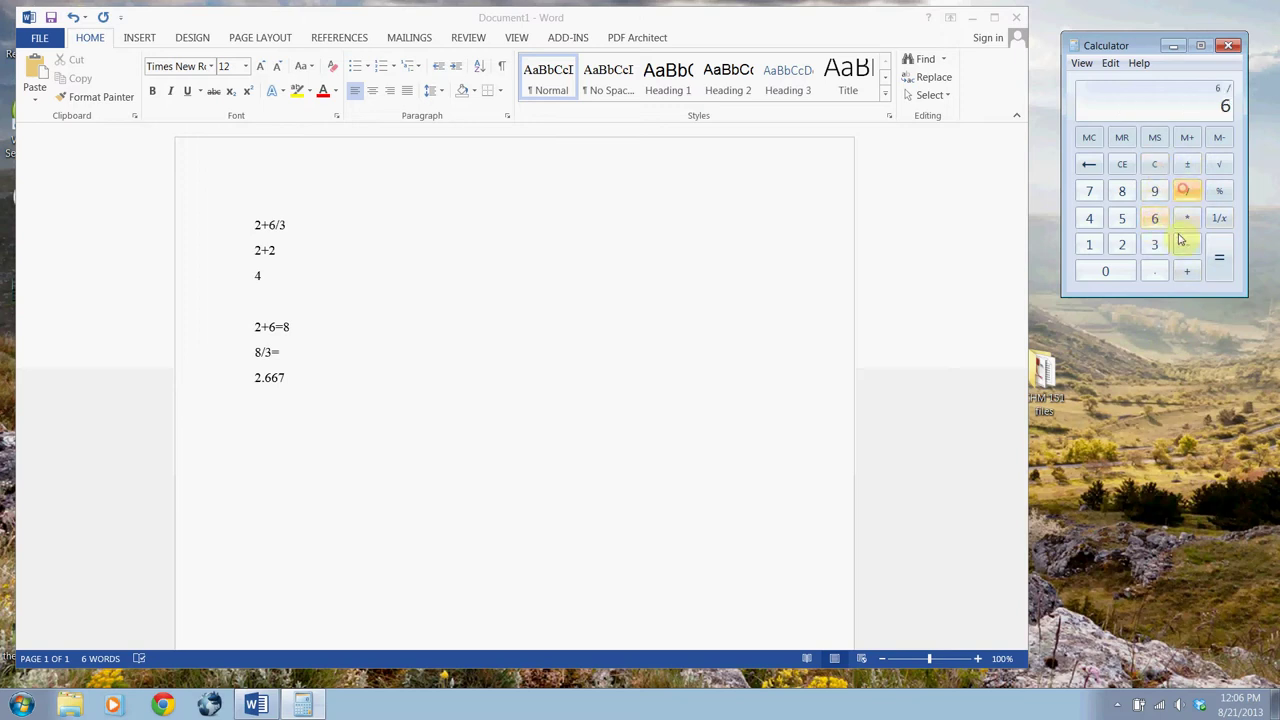
click(1154, 245)
click(1187, 271)
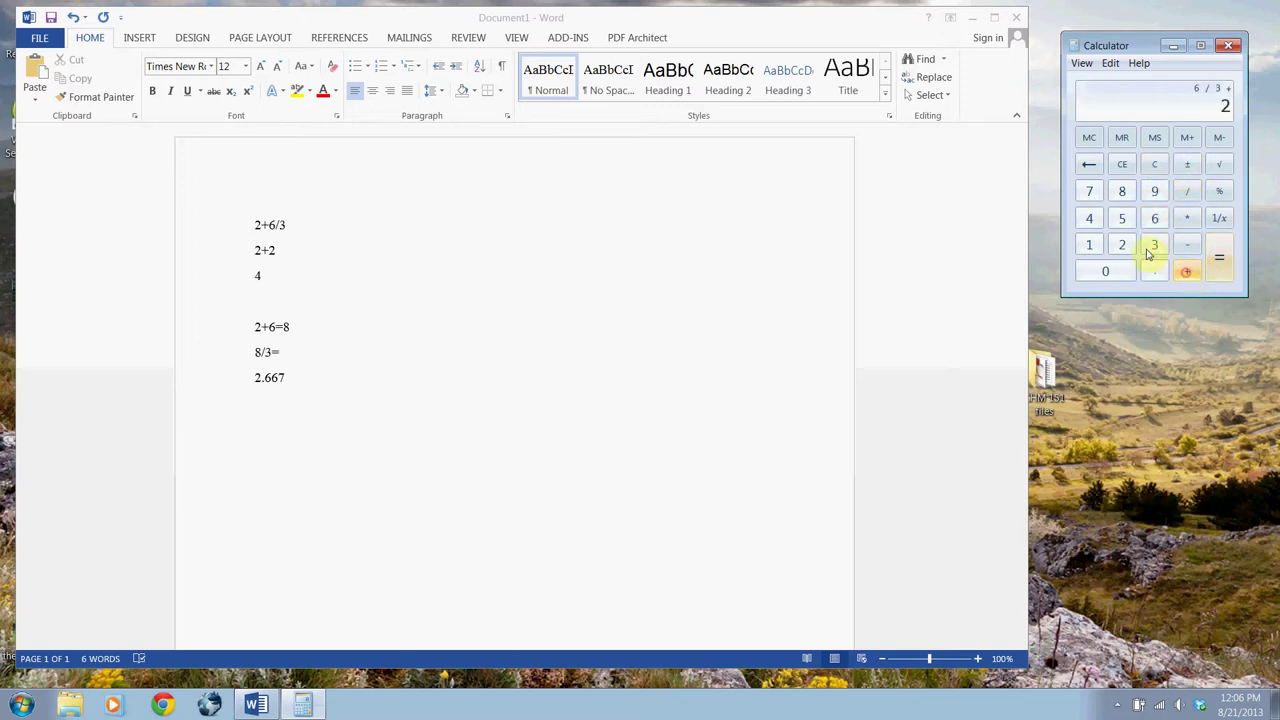
click(1122, 245)
click(1231, 268)
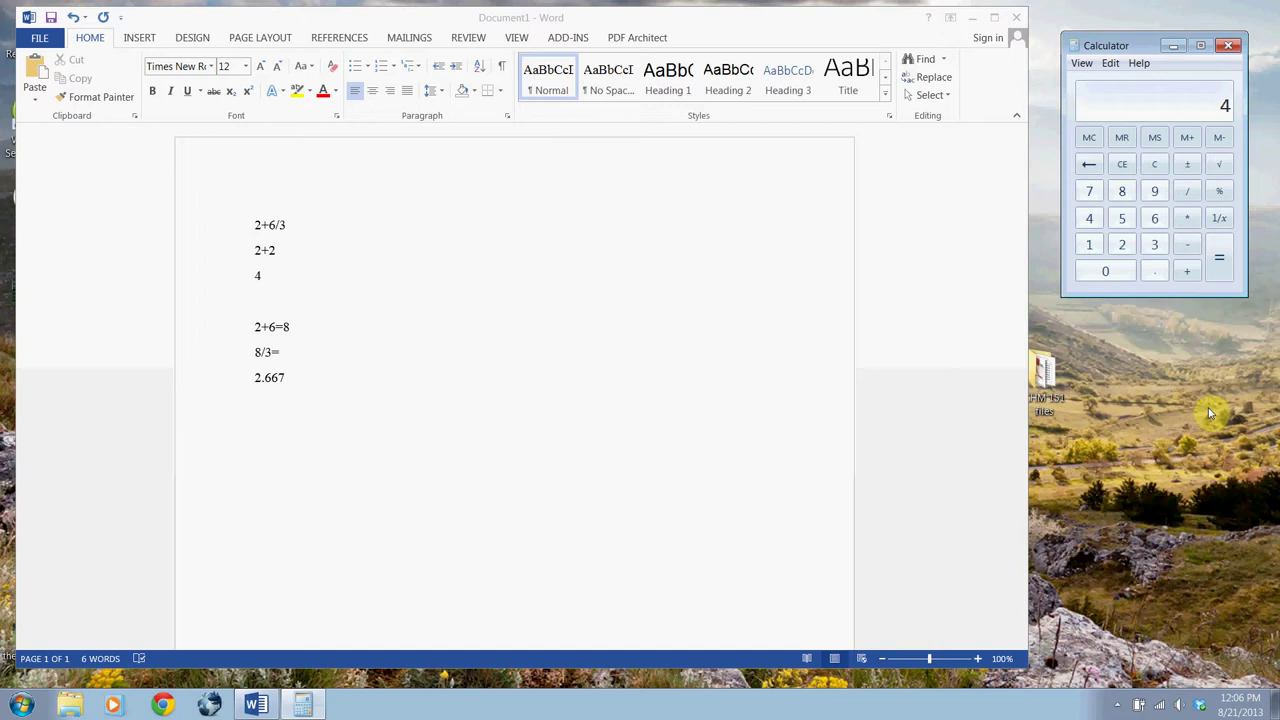
- Switch Calculator to Scientific mode and drag its window left and down toward the Word notes
click(1081, 63)
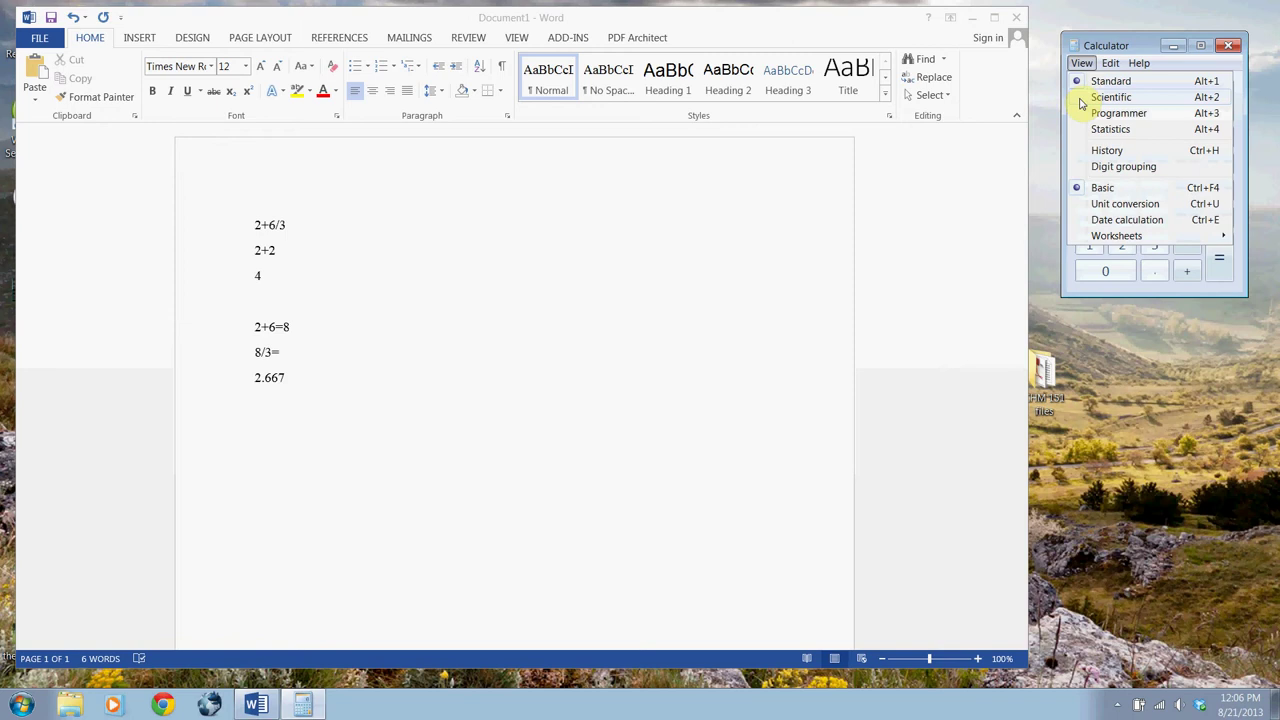
click(1081, 101)
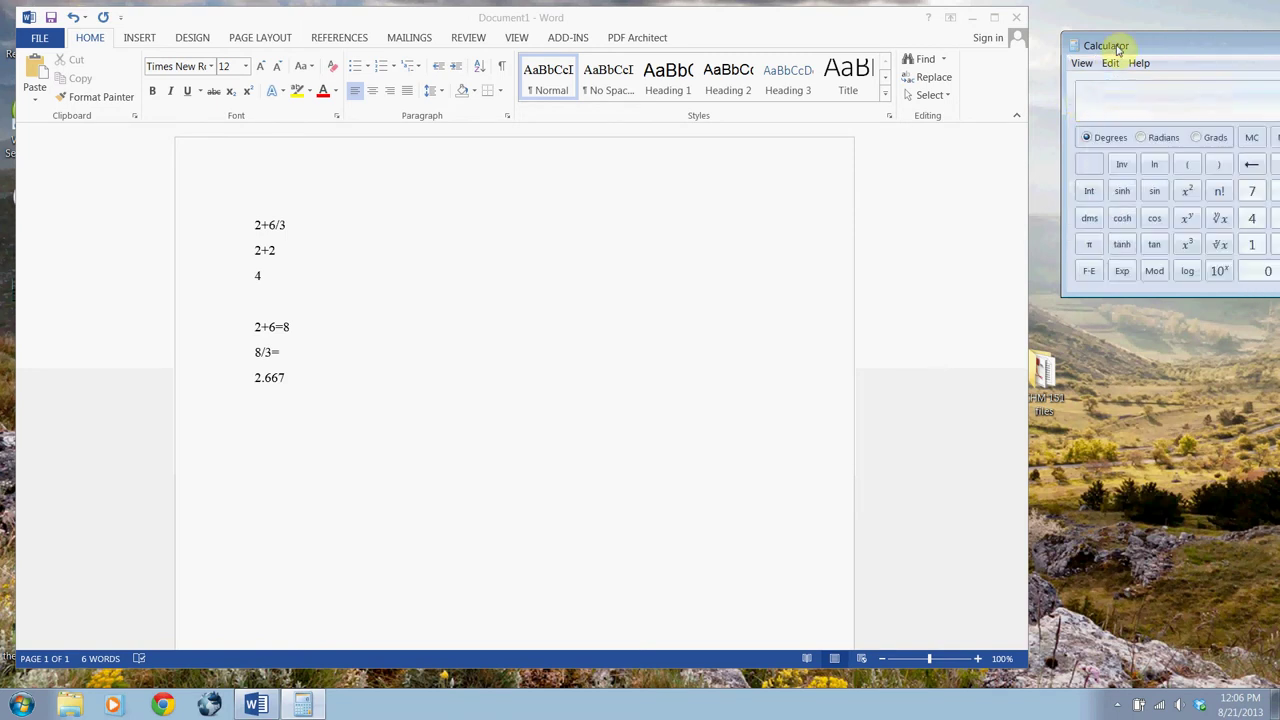
drag(1120, 48, 897, 103)
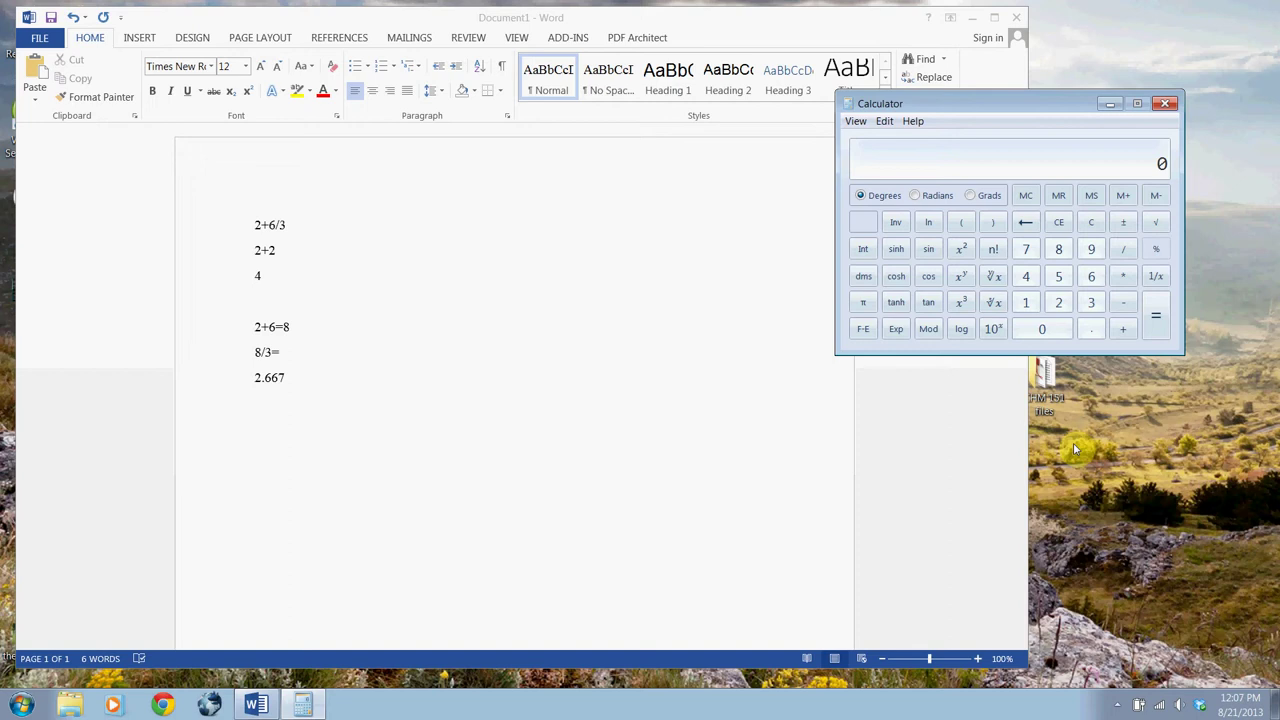
- Enter 2+6/3 on the scientific keypad, getting 4 through operator precedence
click(1060, 305)
click(1124, 330)
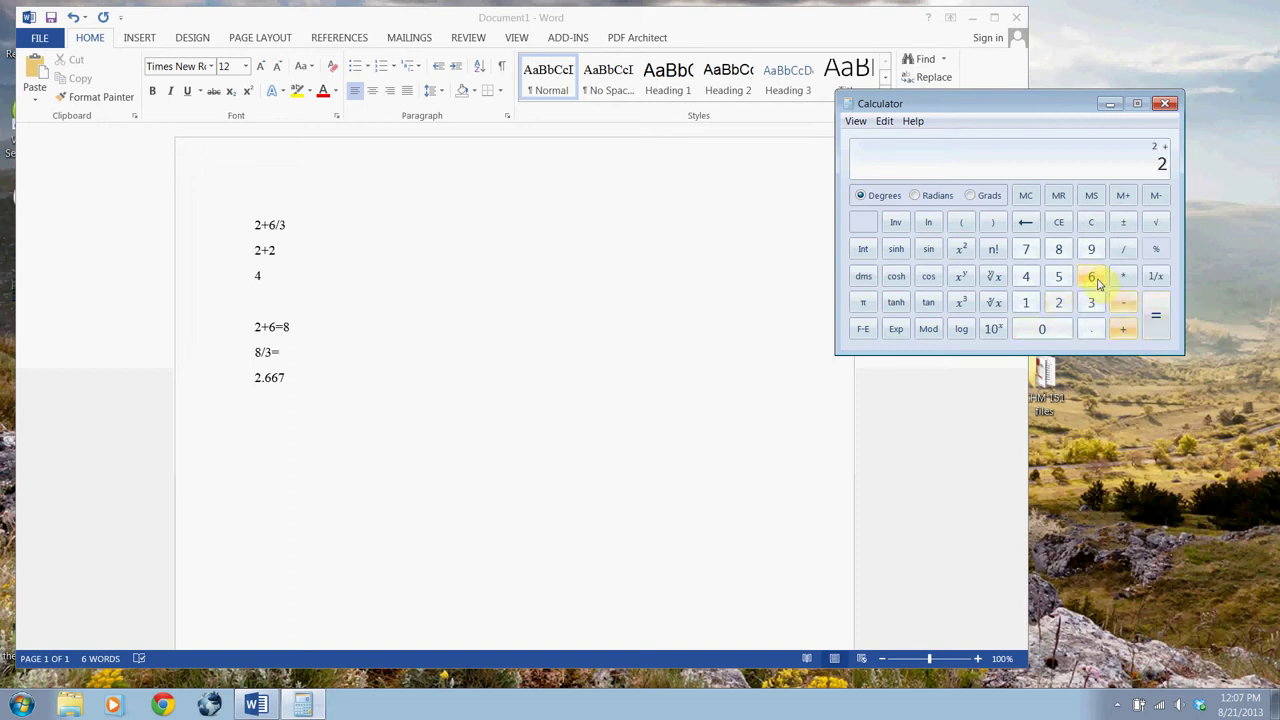
click(1097, 285)
click(1123, 249)
click(1091, 303)
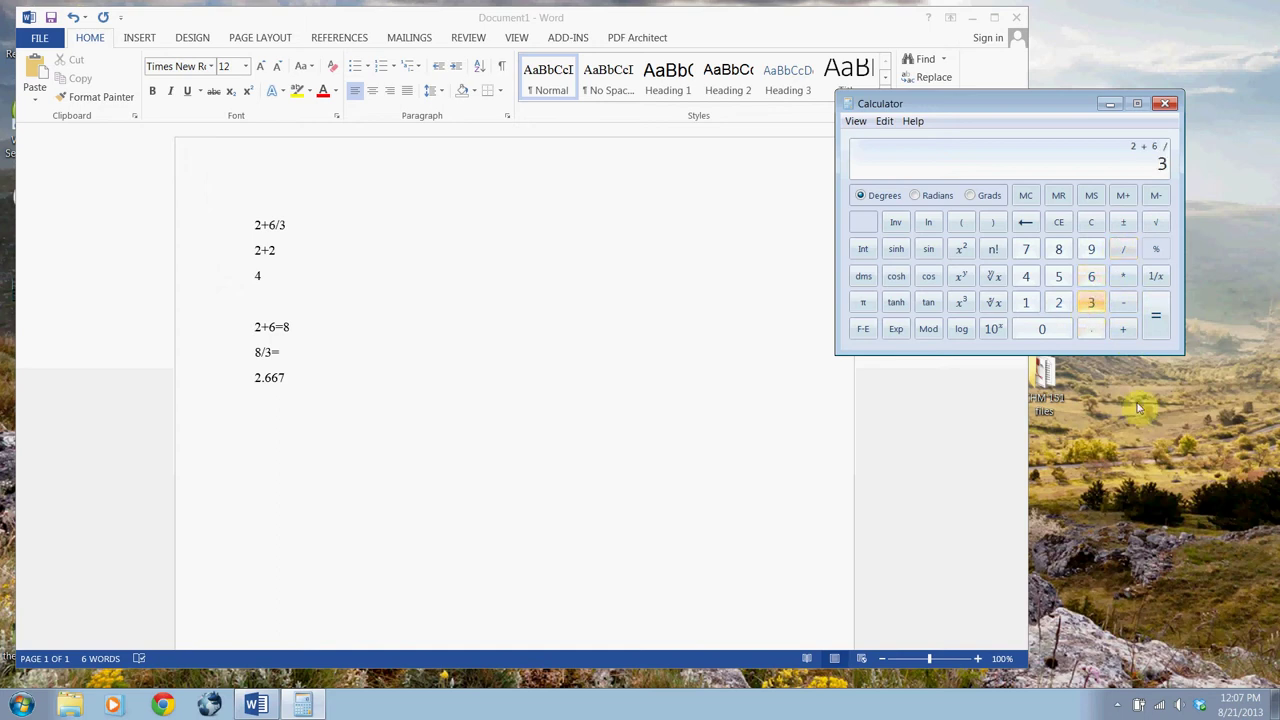
click(1160, 322)
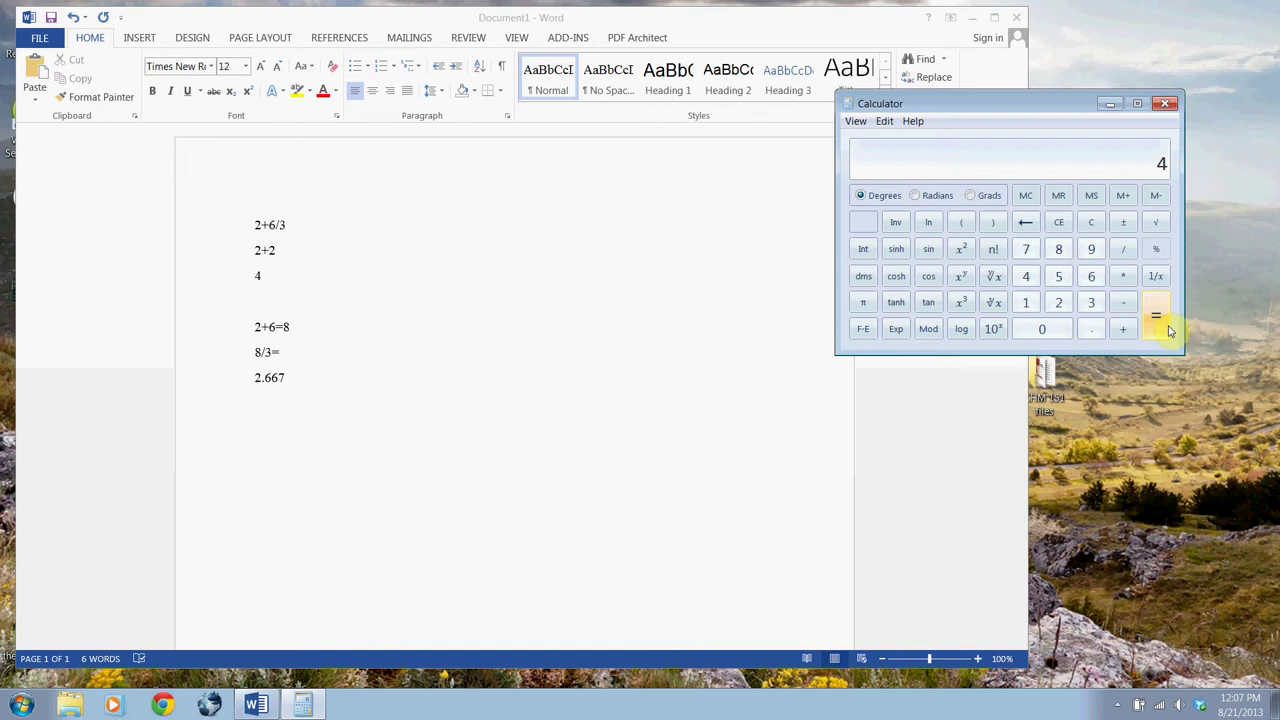
- Compute 2/100 to get 0.02
click(1058, 302)
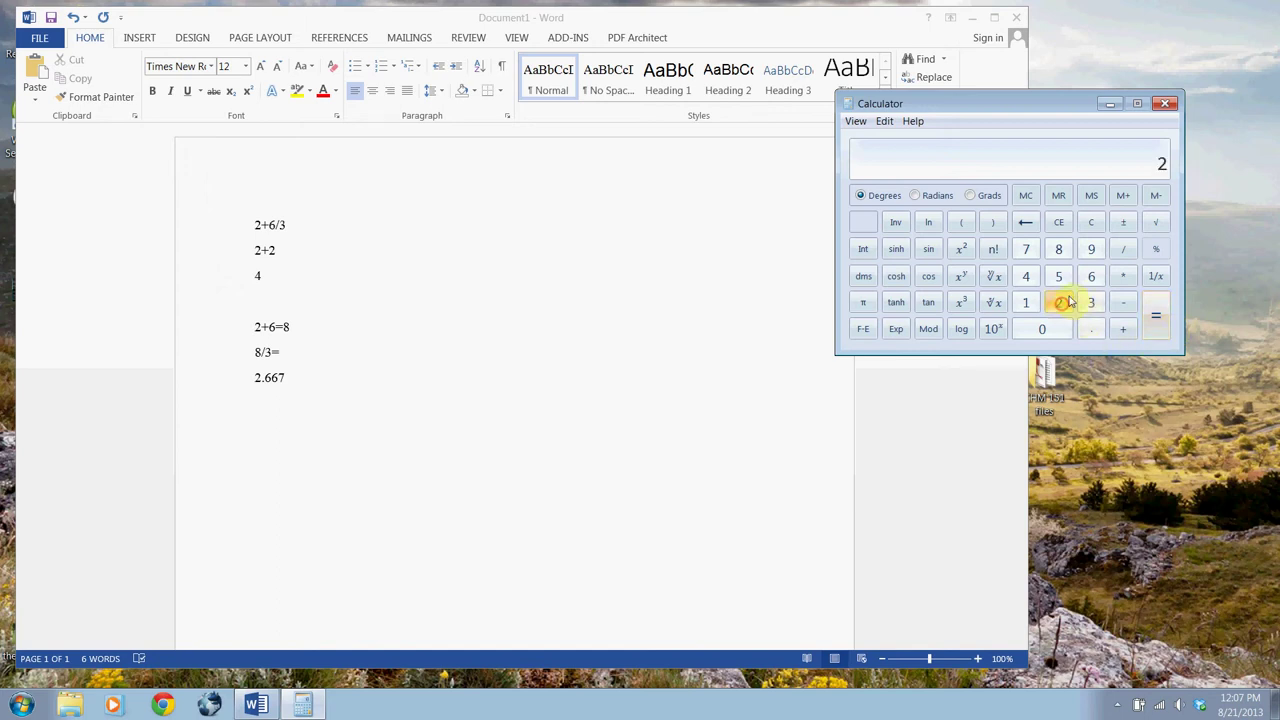
click(1123, 250)
click(1027, 303)
click(1030, 329)
click(1030, 329)
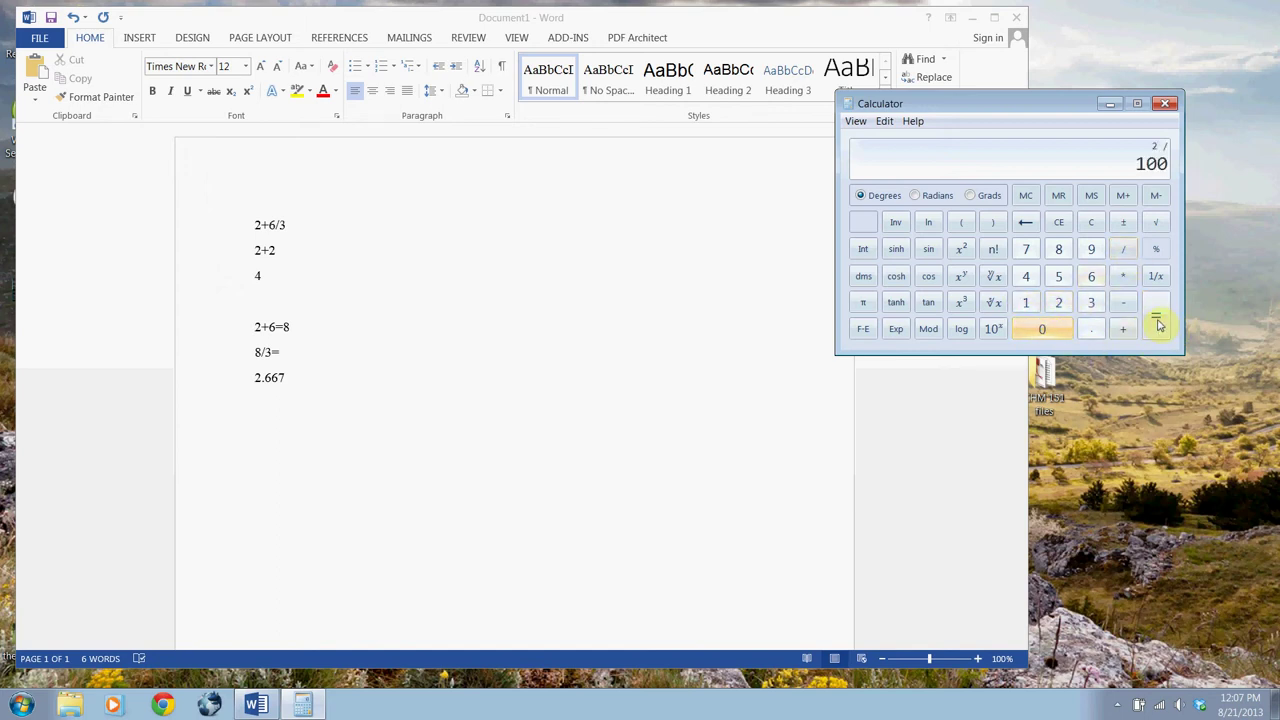
click(1157, 320)
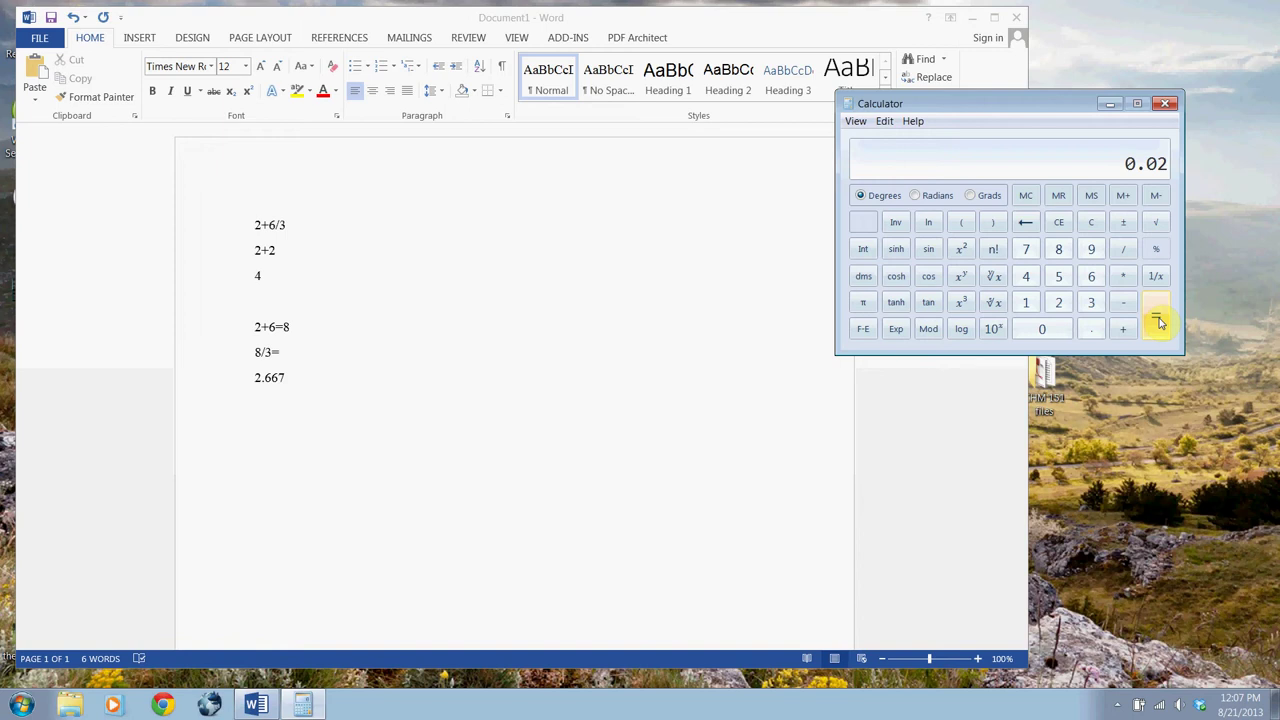
- Compute 2/1×10^2 using the x^y key, getting 200
click(1058, 304)
click(1124, 252)
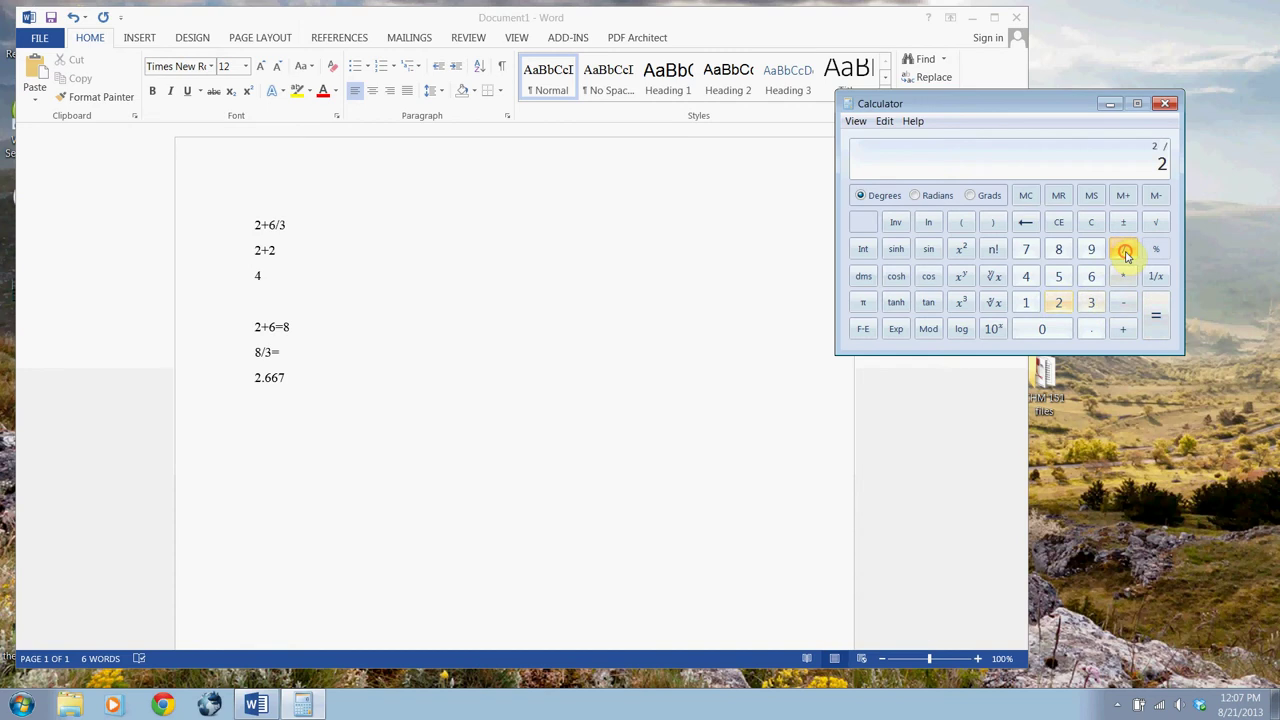
click(1025, 302)
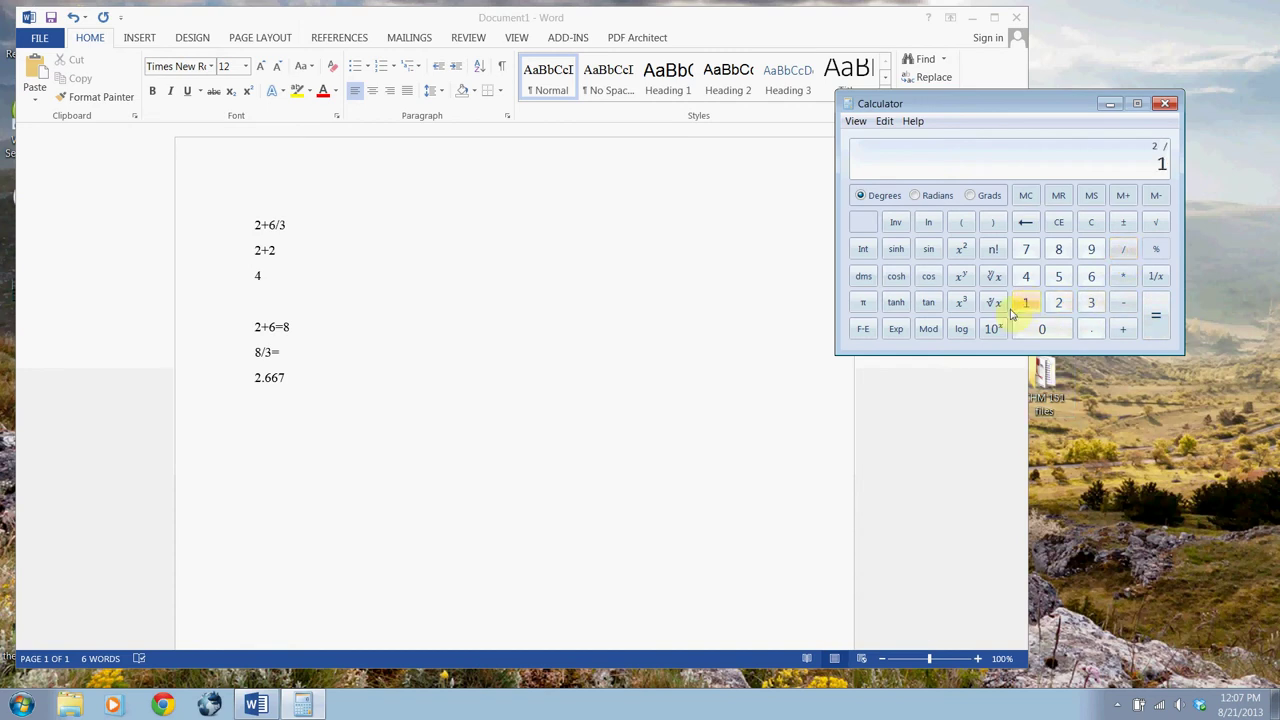
click(1123, 276)
click(1025, 310)
click(1030, 327)
click(961, 280)
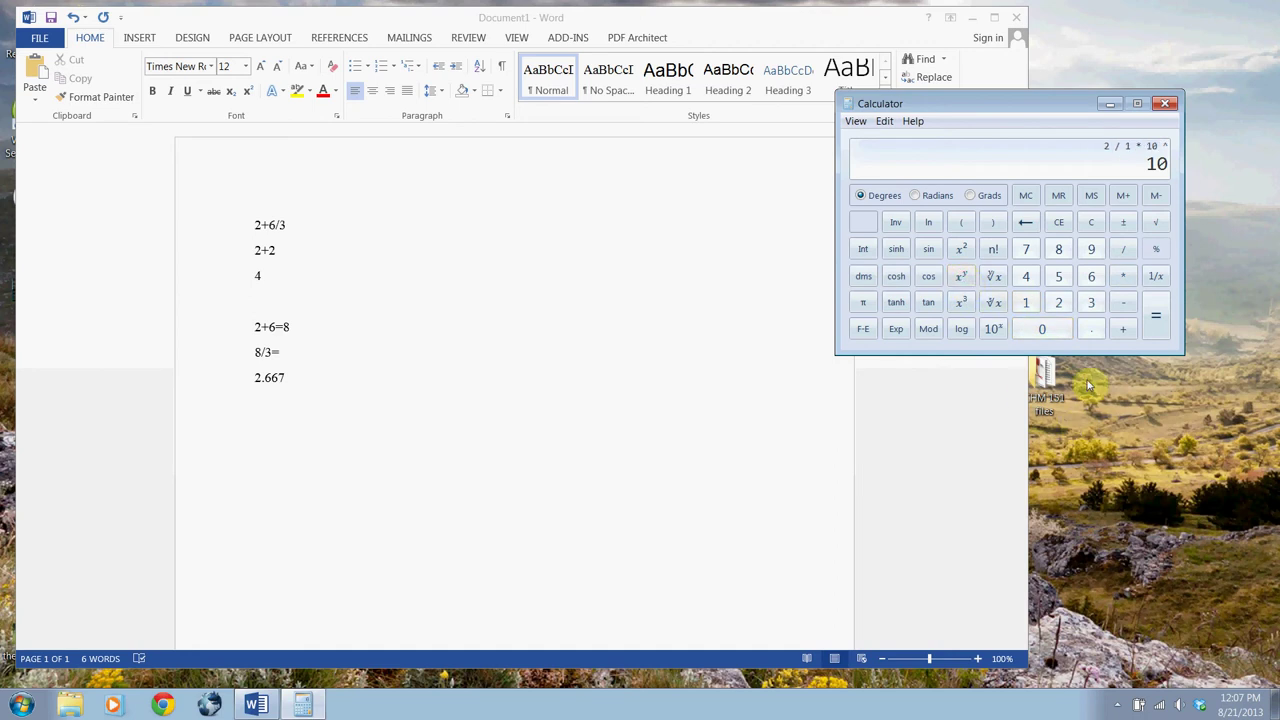
click(1058, 302)
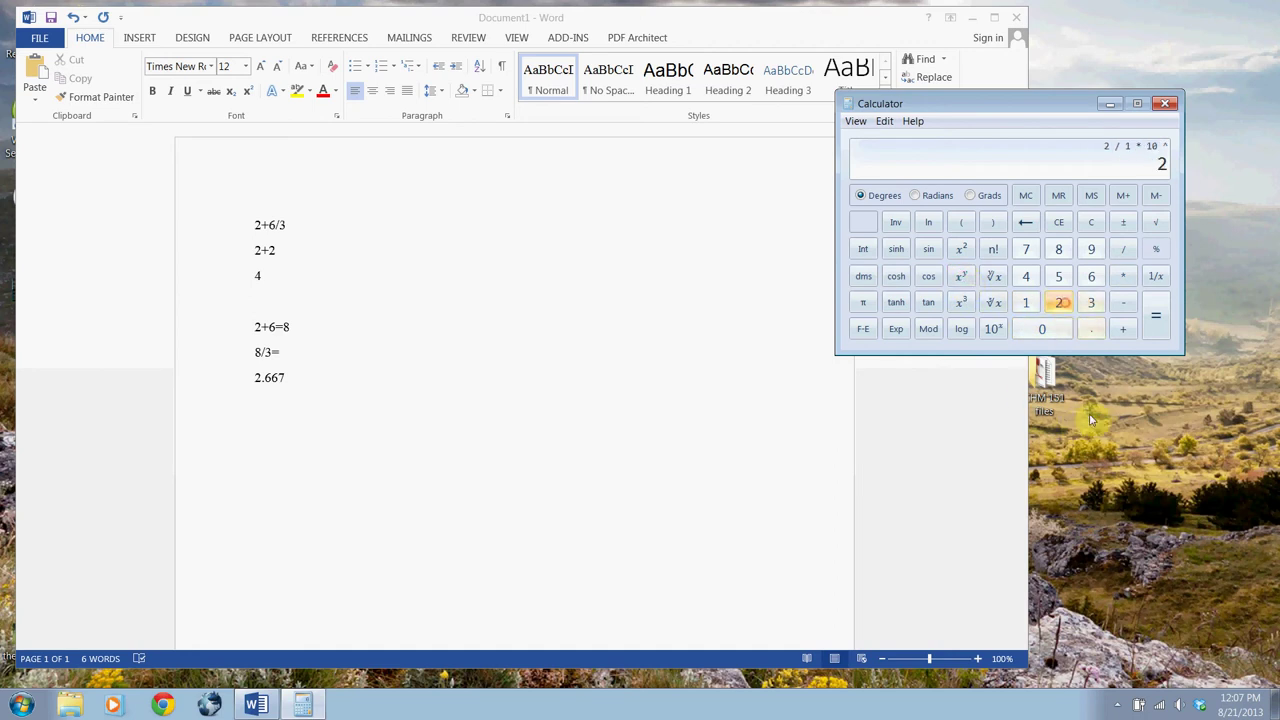
click(1157, 332)
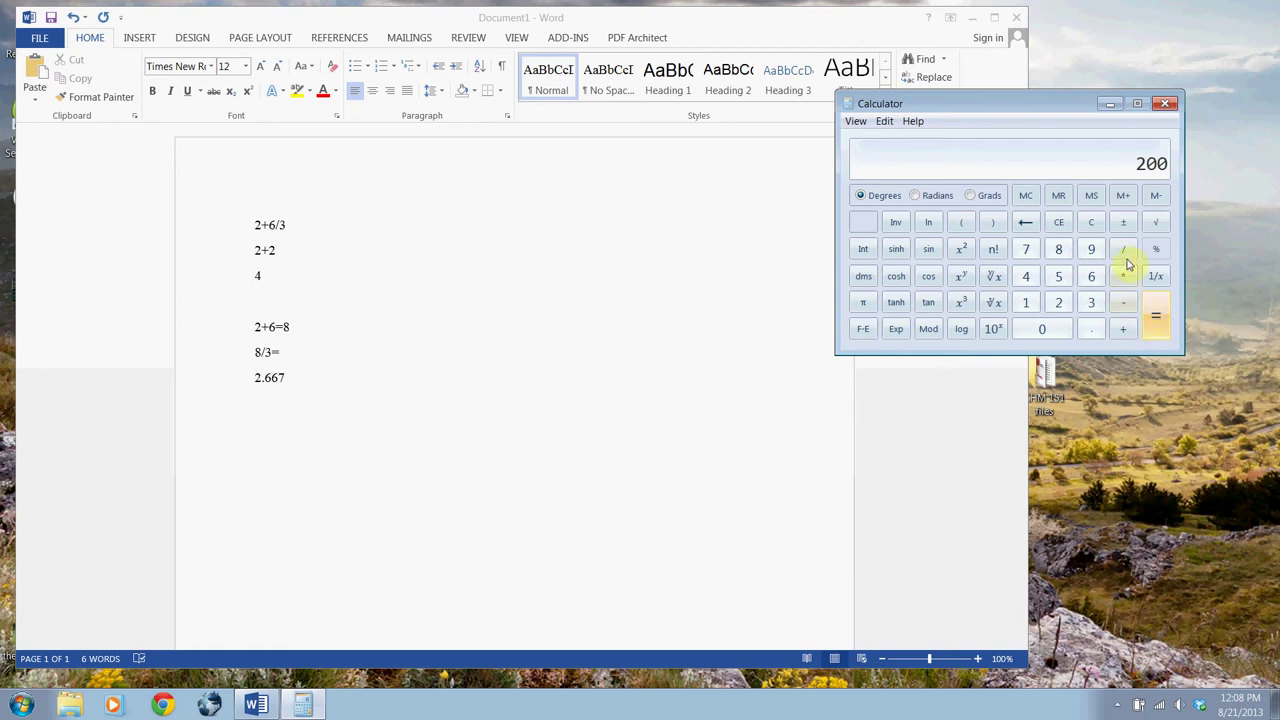
- Clear, then divide 2 by 1e+2 entered with Exp, getting 0.02
click(1091, 222)
click(1056, 302)
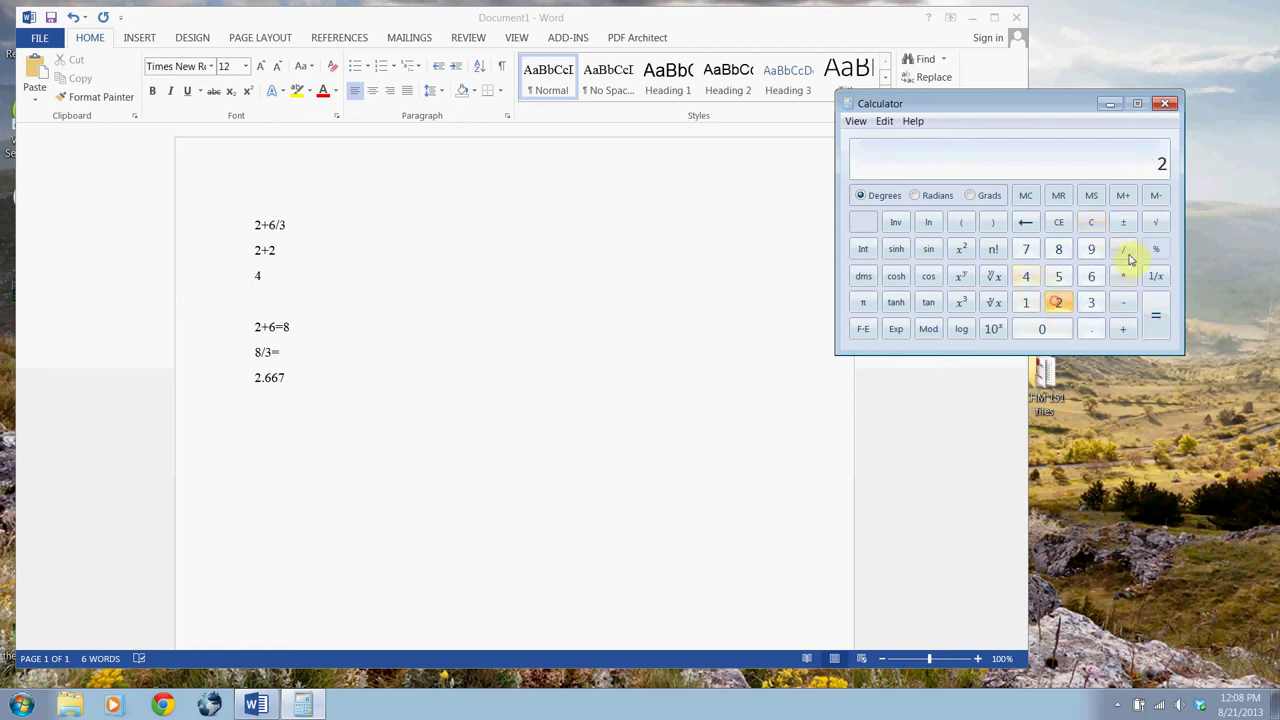
click(1126, 250)
click(1027, 303)
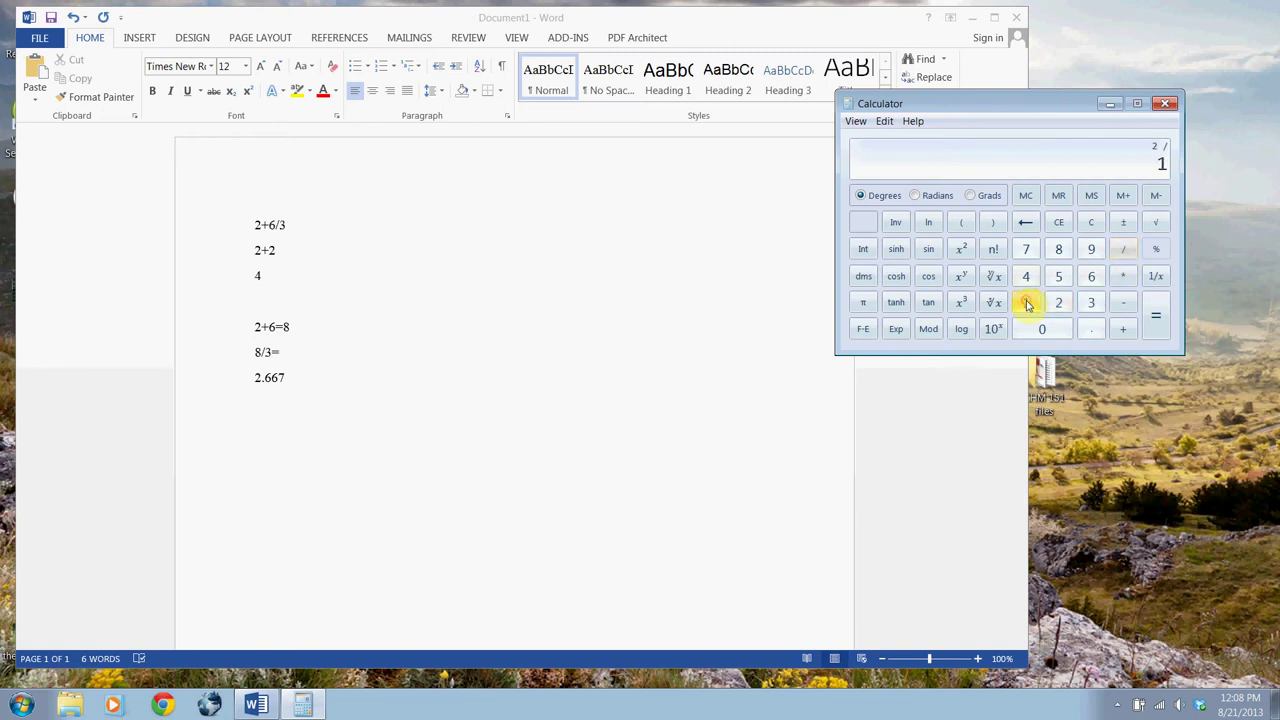
click(893, 337)
click(1058, 302)
click(1155, 326)
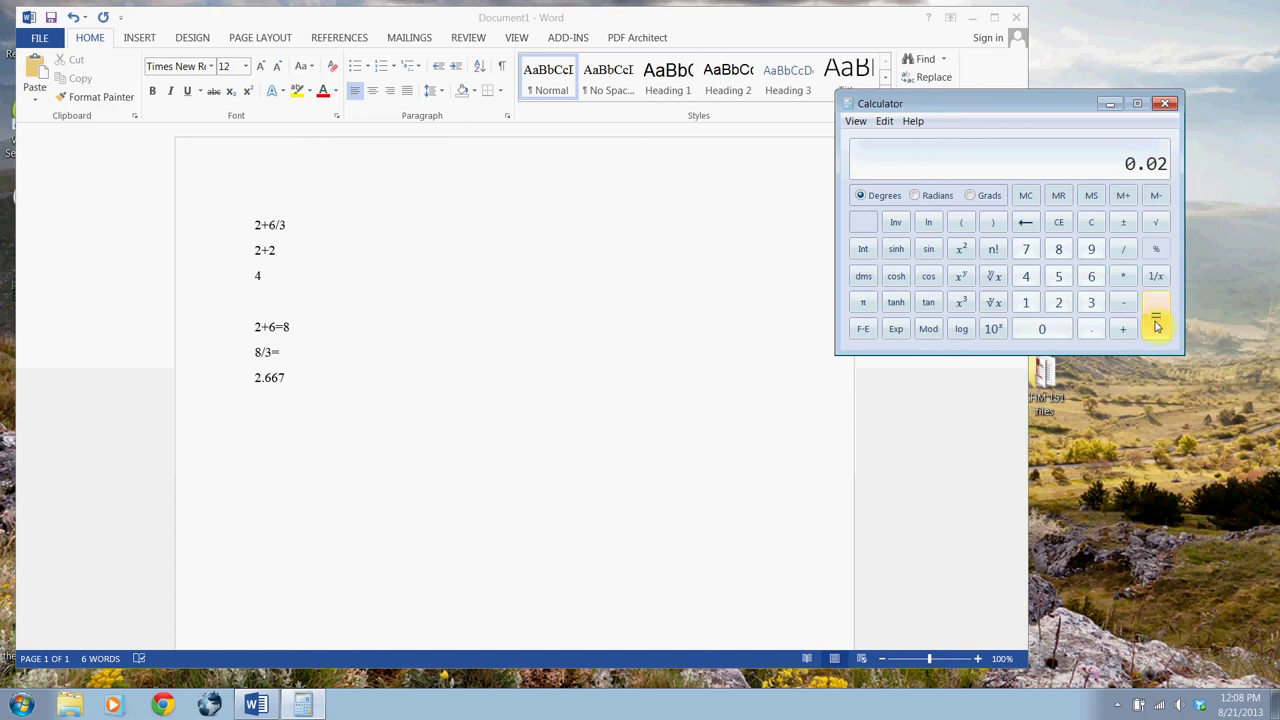